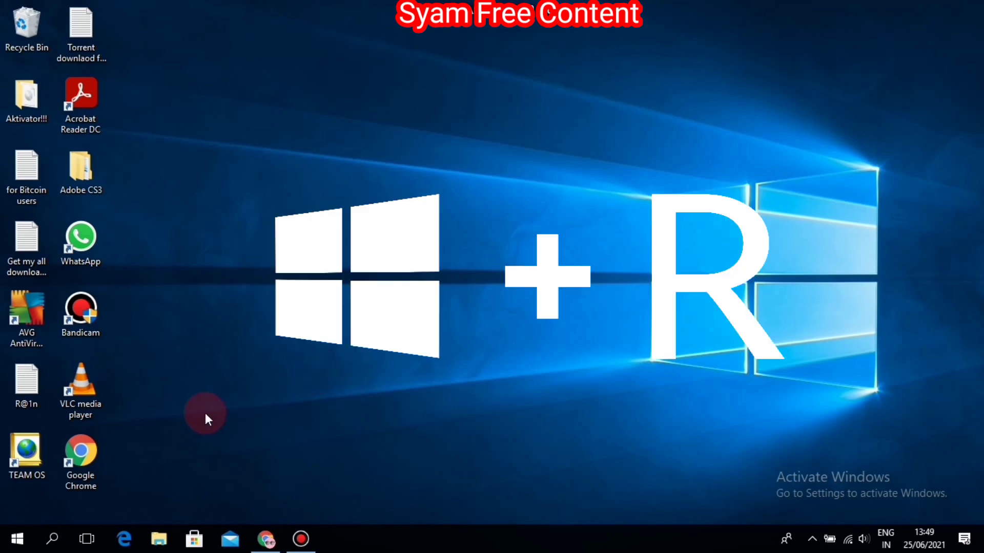
Open the user's temporary files folder by running the %temp% command.
key("super+r")
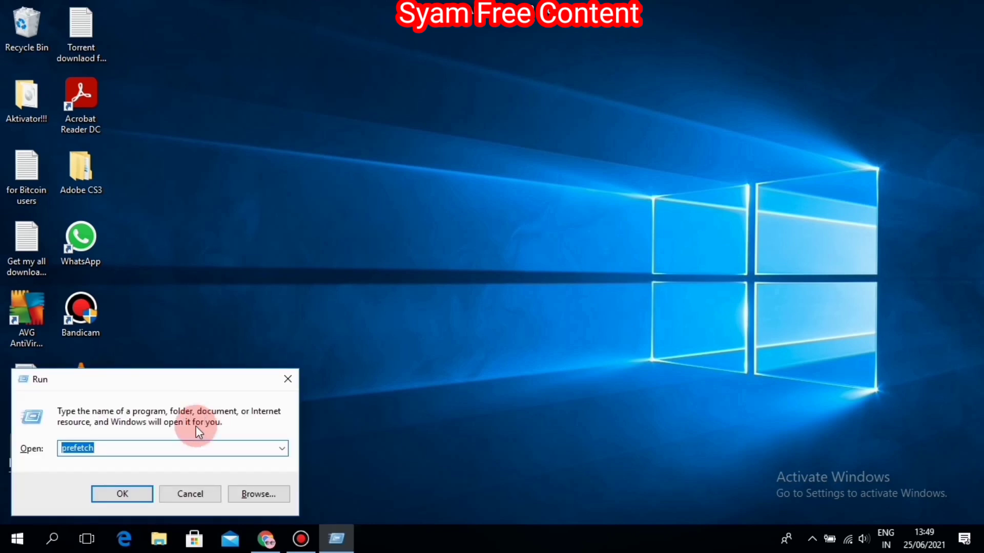
left_click(132, 447)
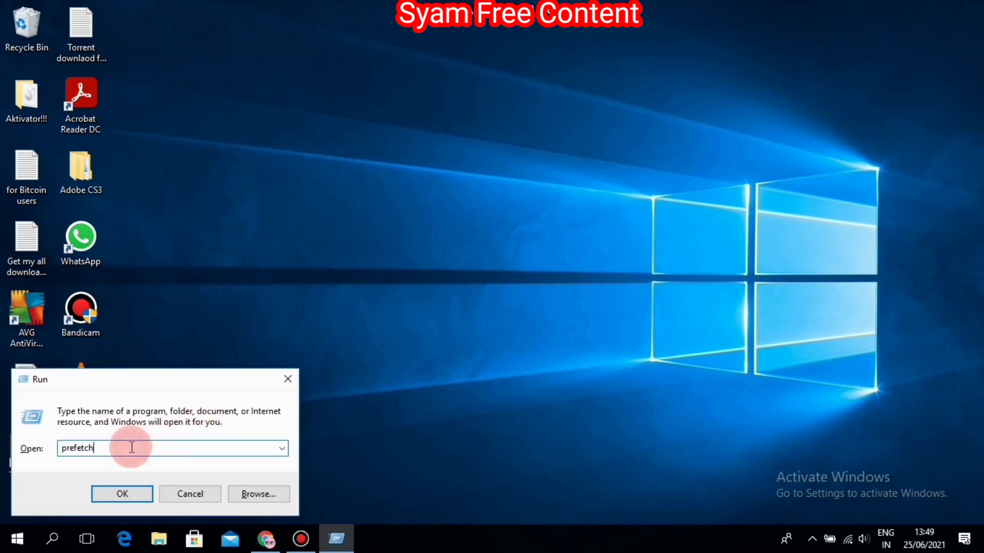
key("BackSpace")
key("BackSpace")
key("BackSpace")
key("BackSpace")
key("BackSpace")
key("BackSpace")
key("BackSpace")
key("BackSpace")
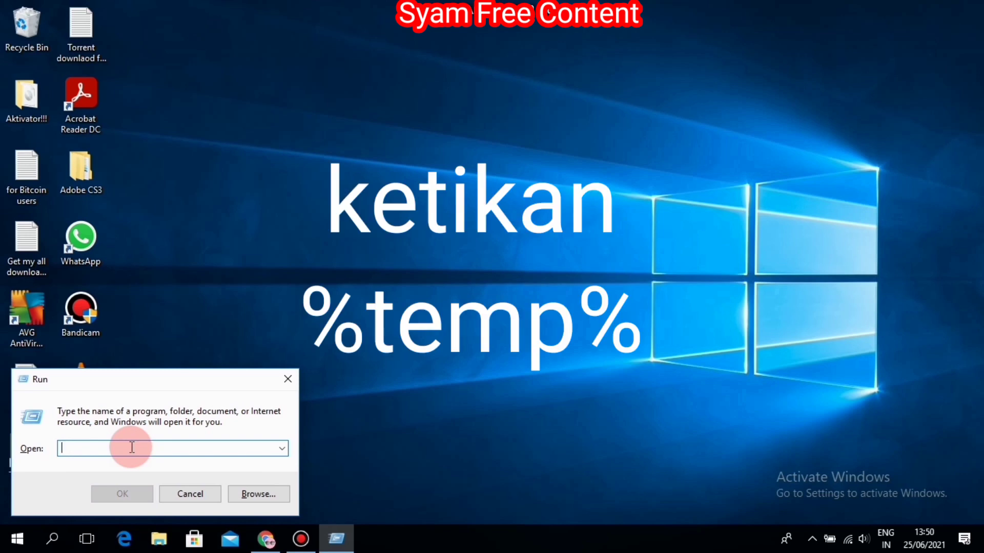
type("%")
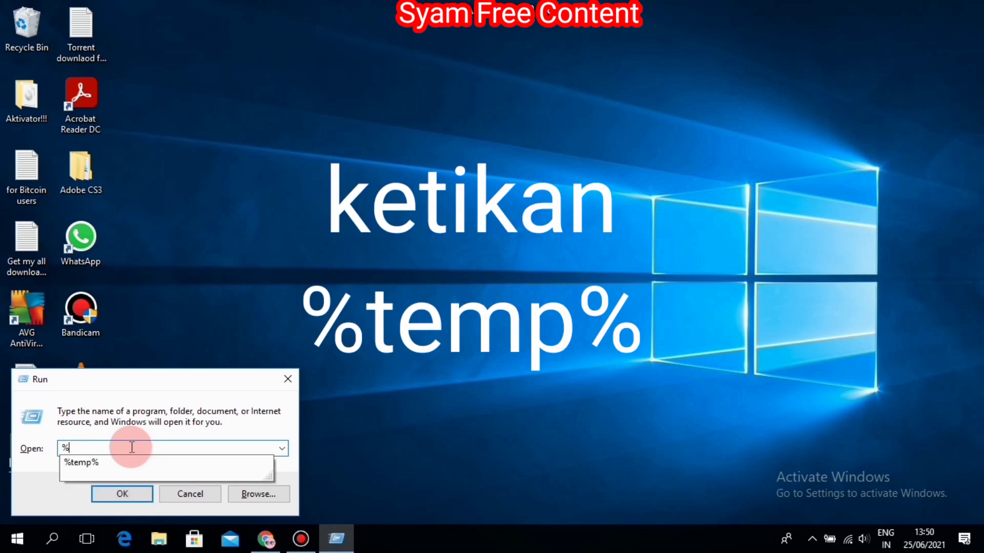
type("temp")
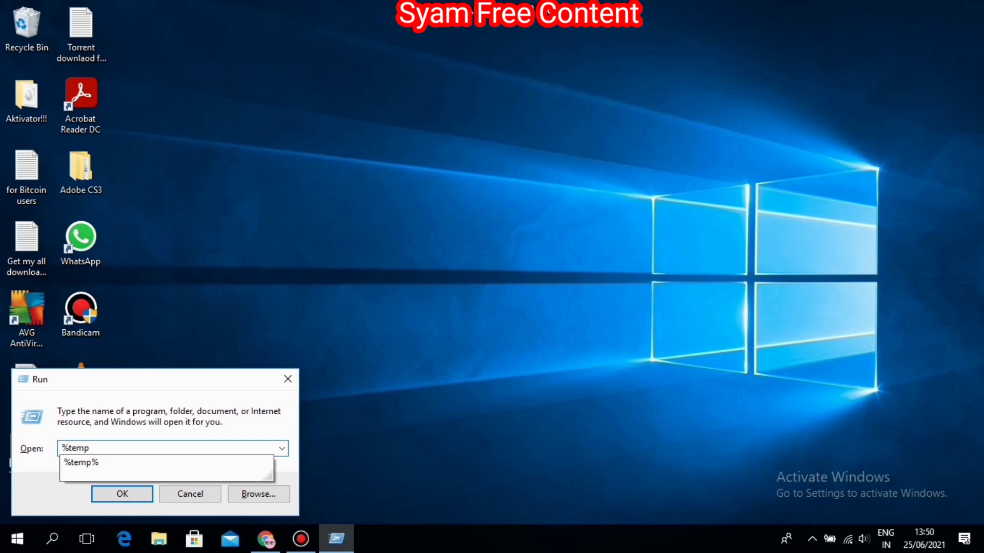
type("%")
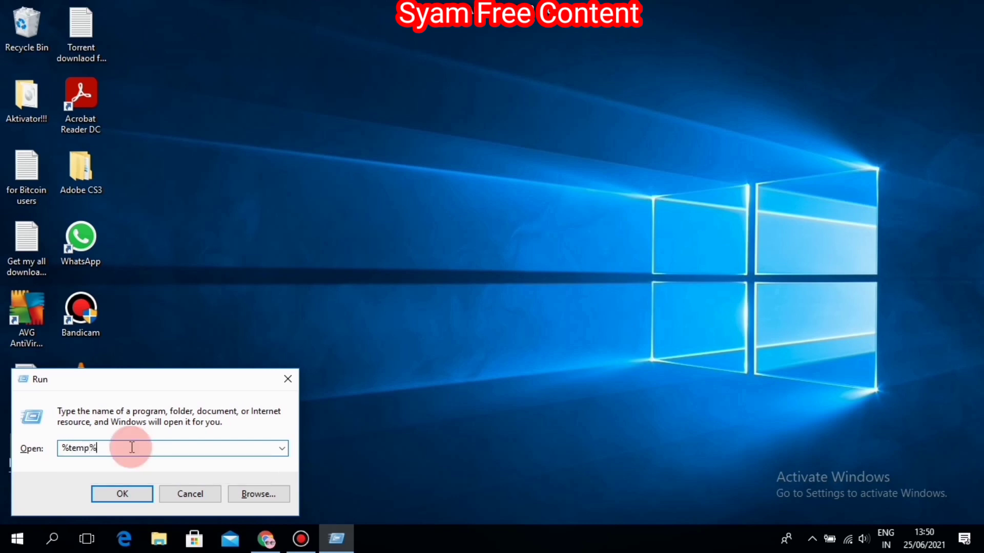
left_click(127, 496)
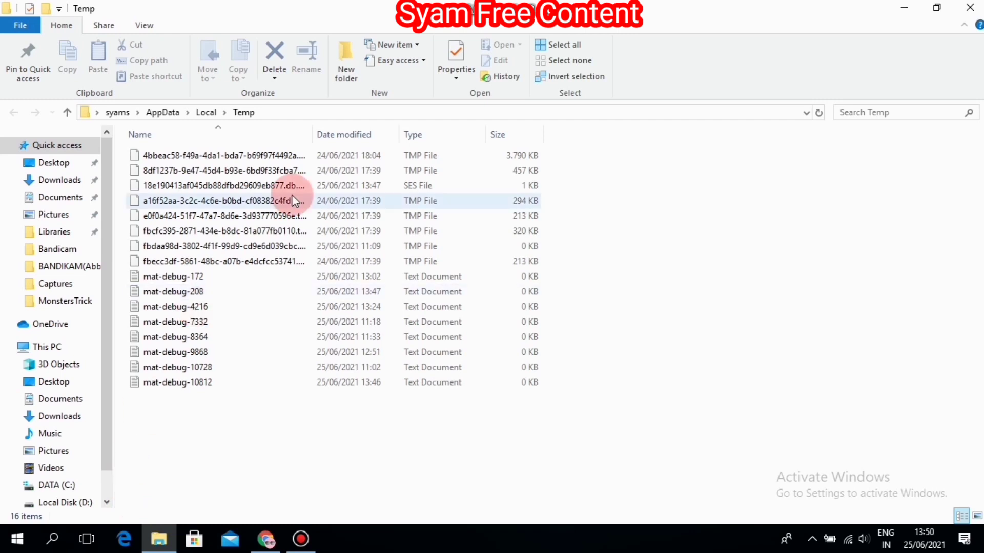
Delete all files in the user's Temp folder, skipping every file in use, and close the folder window.
left_click(301, 157)
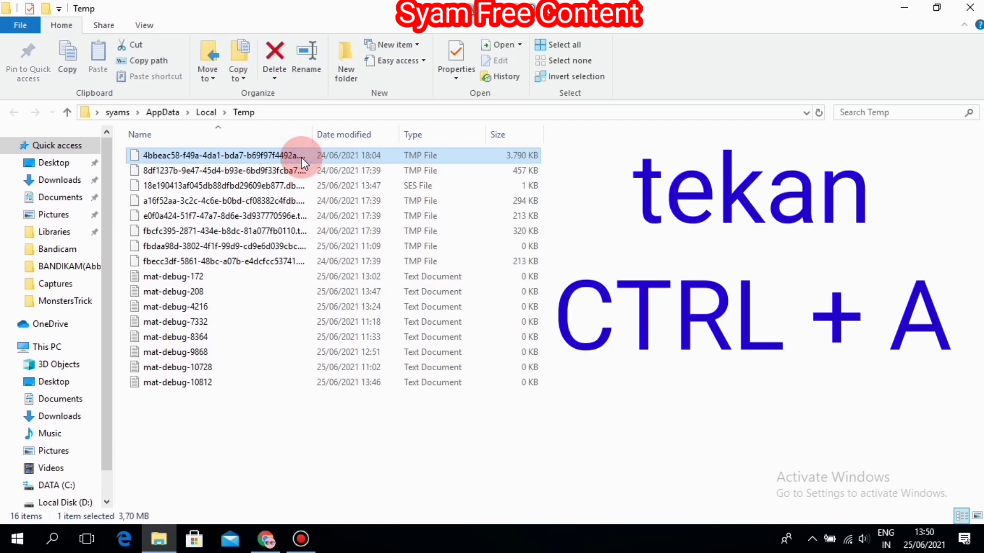
key("ctrl+a")
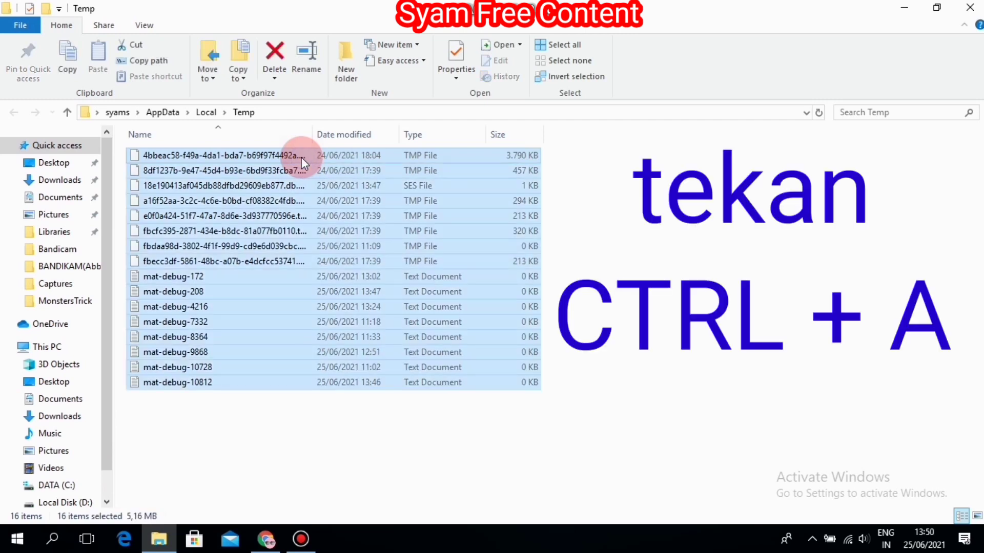
right_click(301, 158)
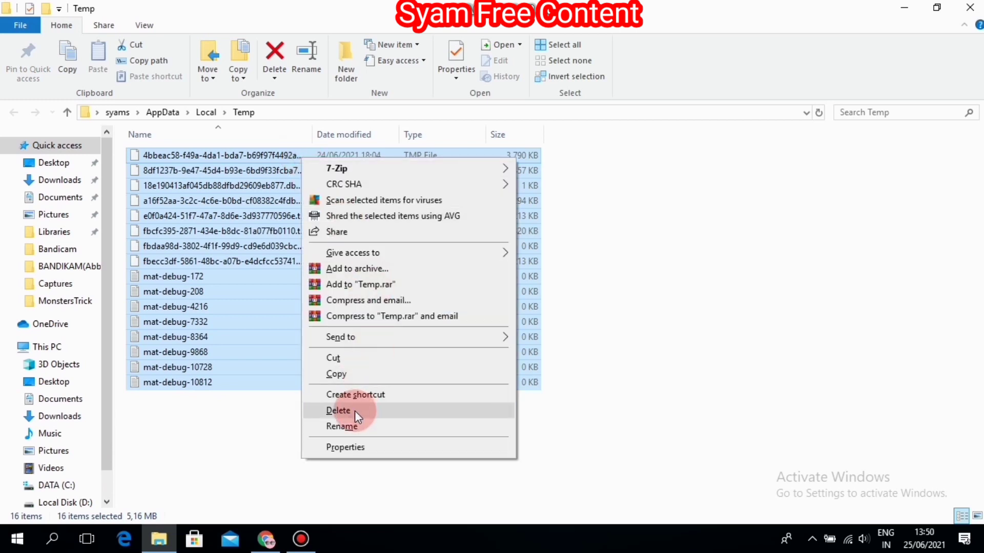
left_click(354, 411)
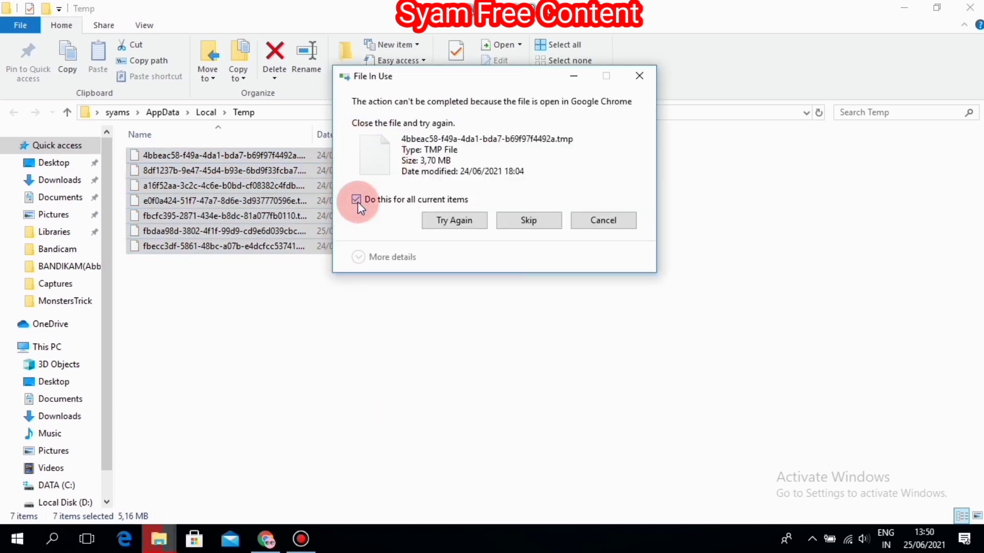
left_click(519, 221)
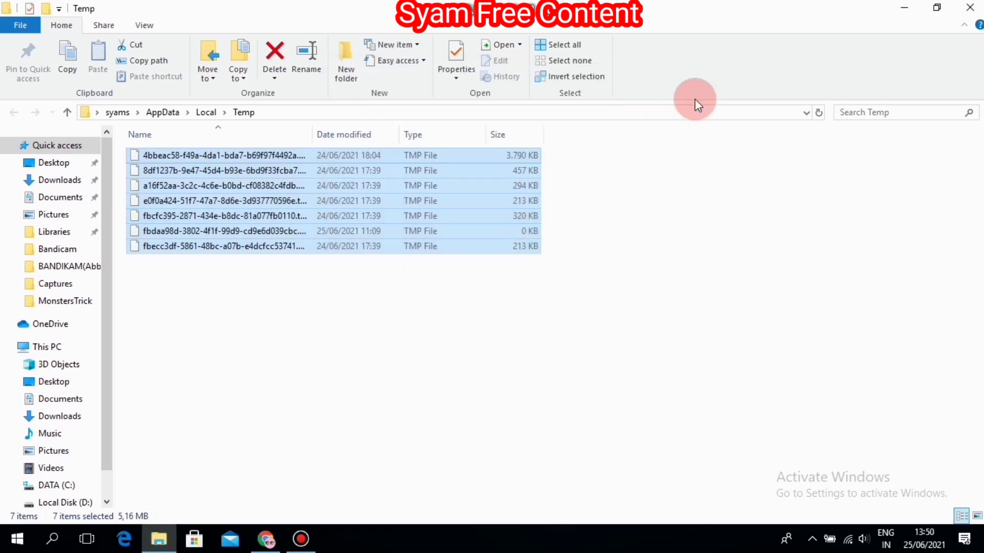
left_click(968, 15)
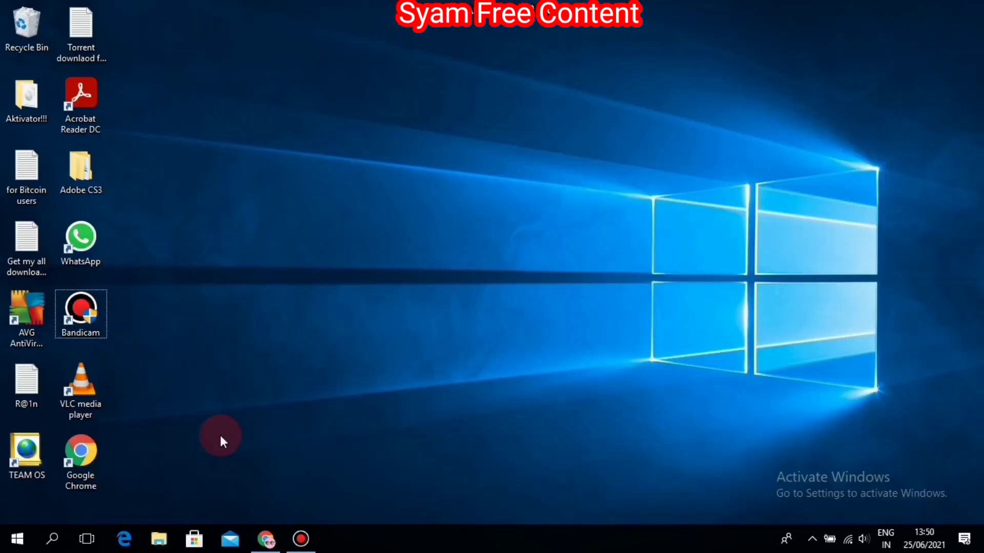
Open the Windows Prefetch folder by running the prefetch command.
key("super+r")
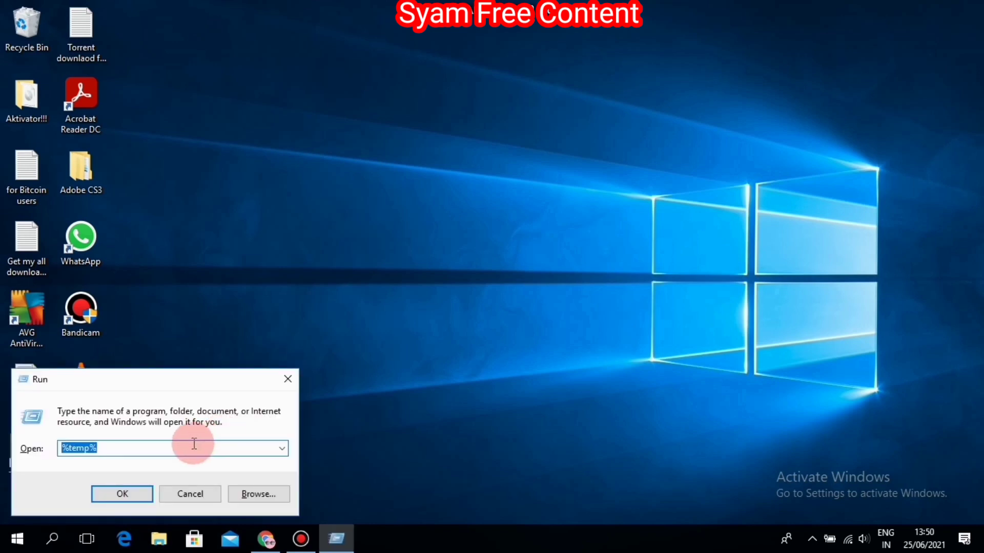
key("BackSpace")
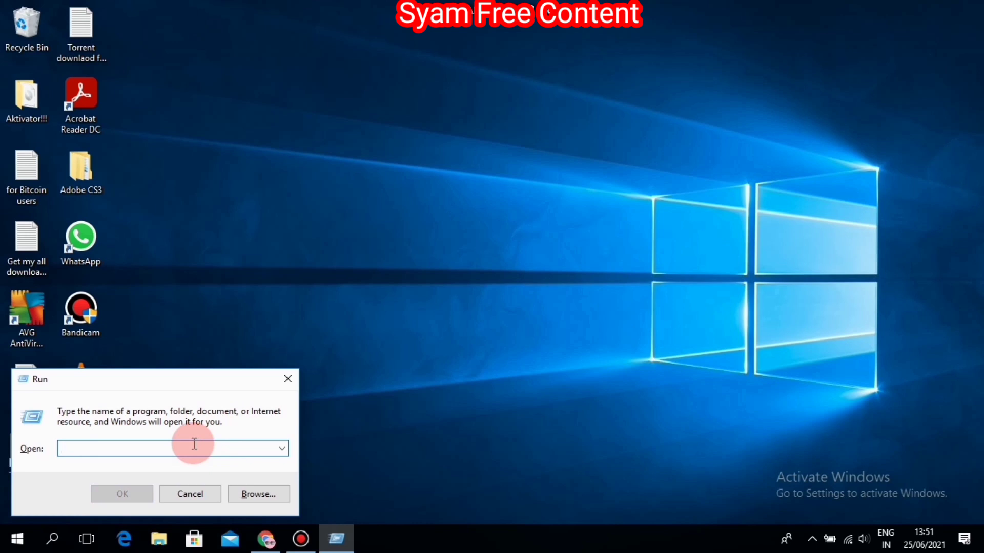
type("pre")
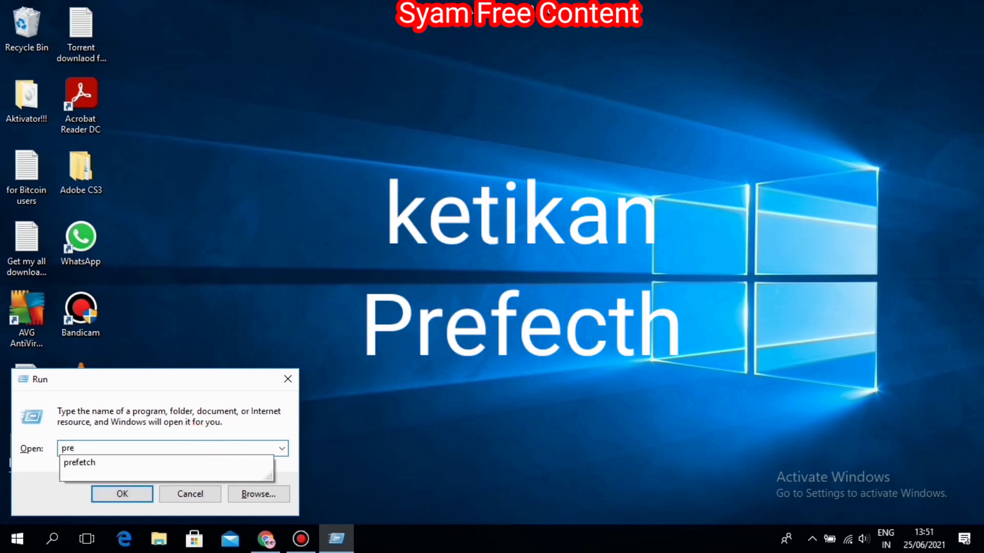
type("fetch")
left_click(193, 443)
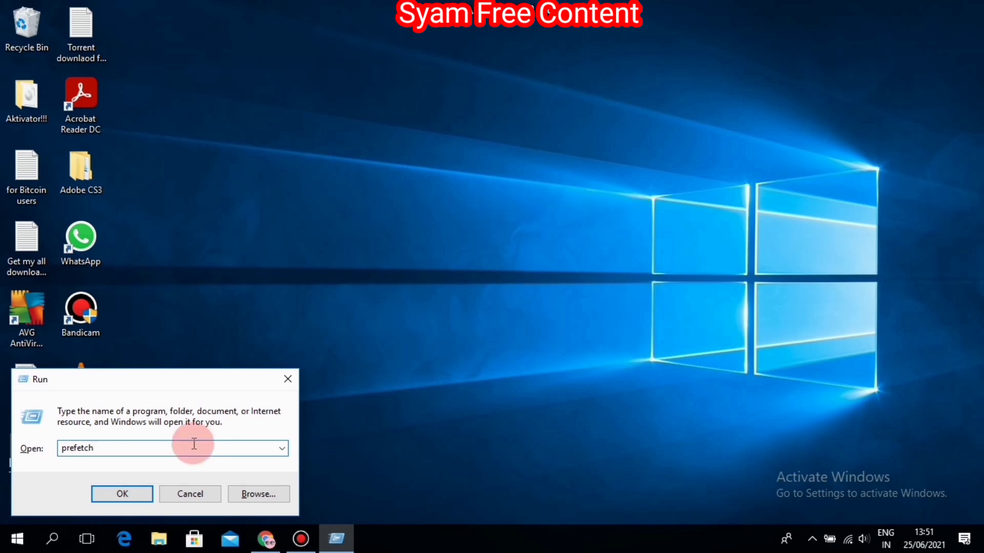
left_click(114, 498)
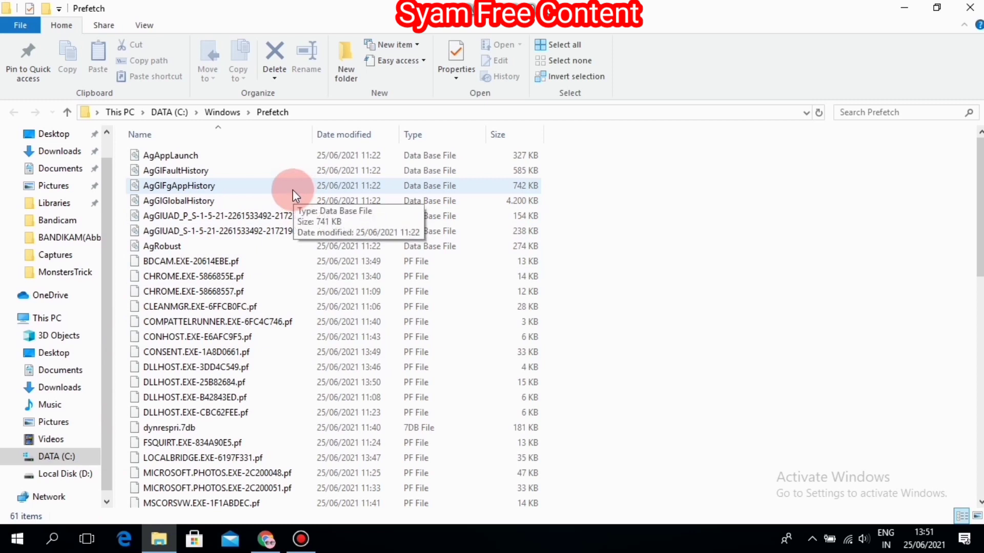
Delete all files in the Prefetch folder, skipping the file in use, and close the folder window.
left_click(292, 191)
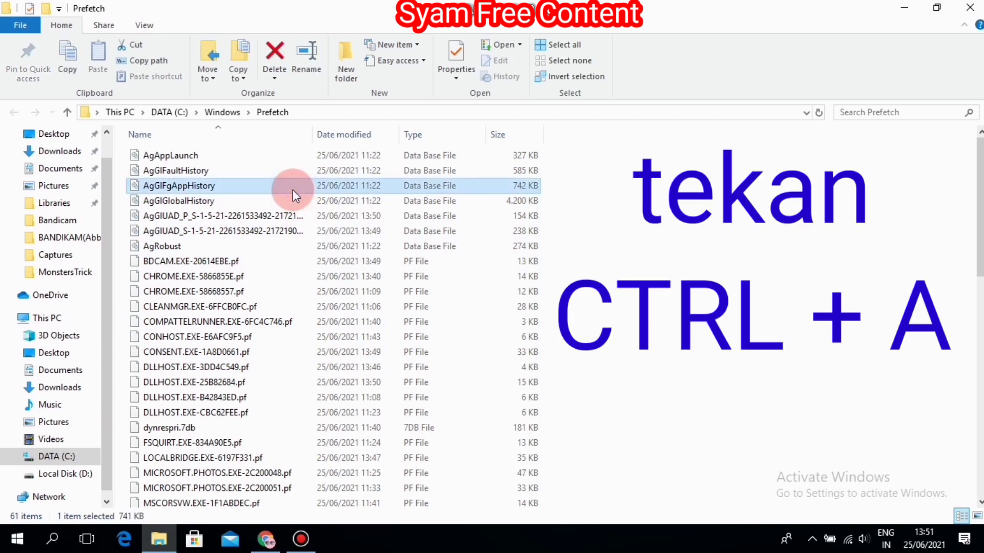
key("ctrl+a")
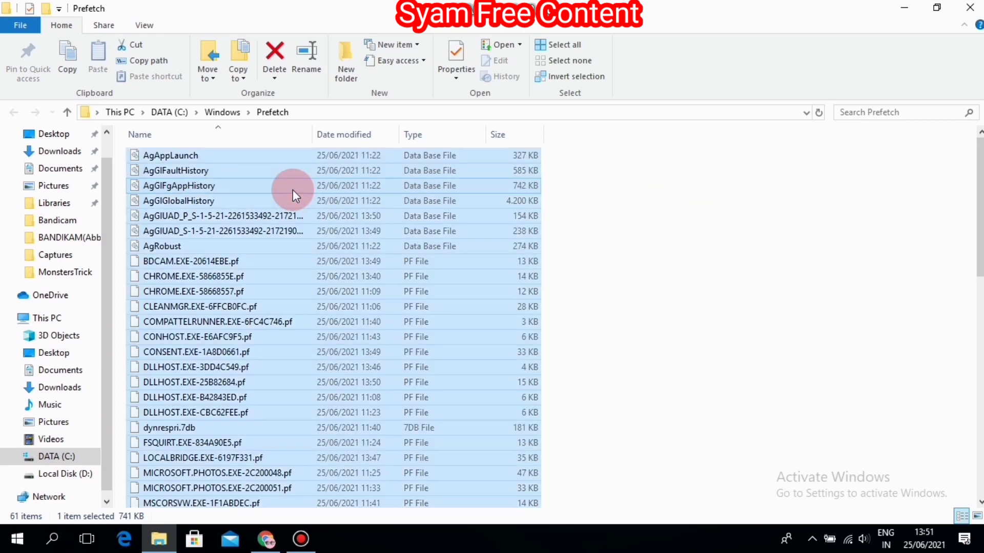
right_click(293, 190)
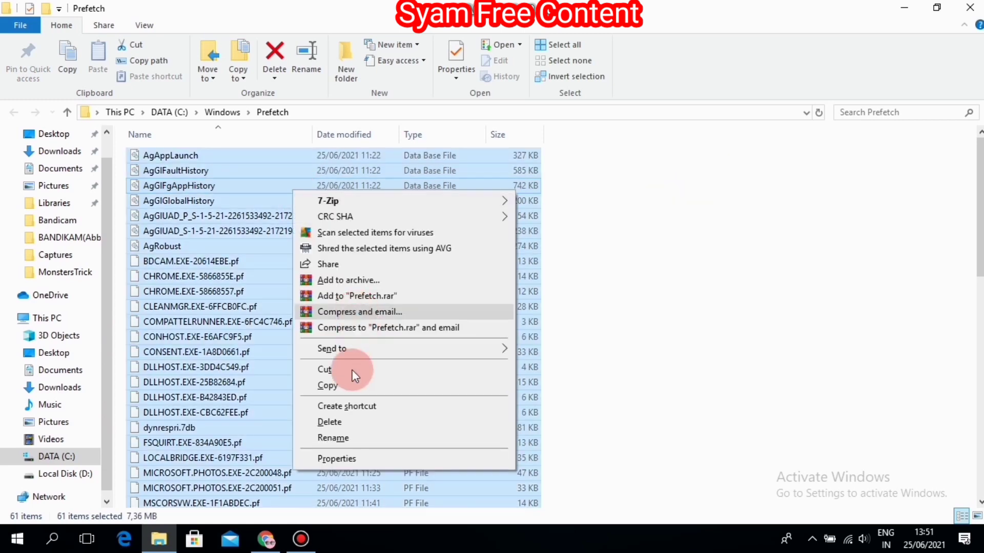
left_click(340, 423)
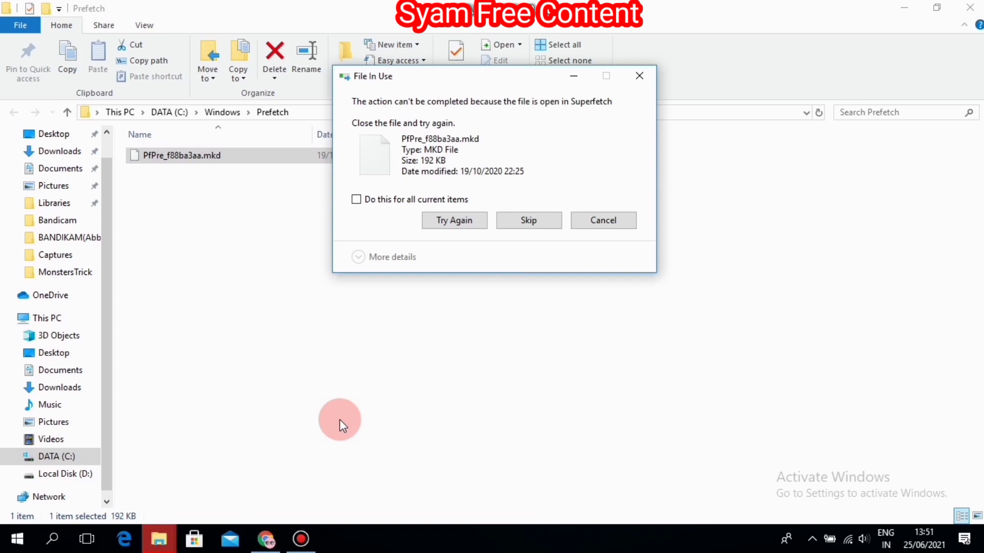
left_click(525, 227)
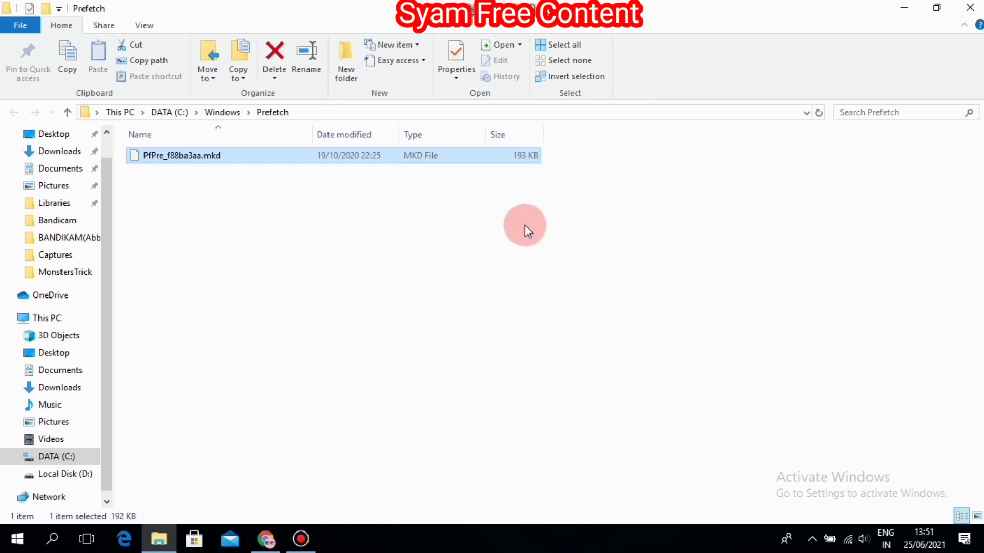
left_click(966, 10)
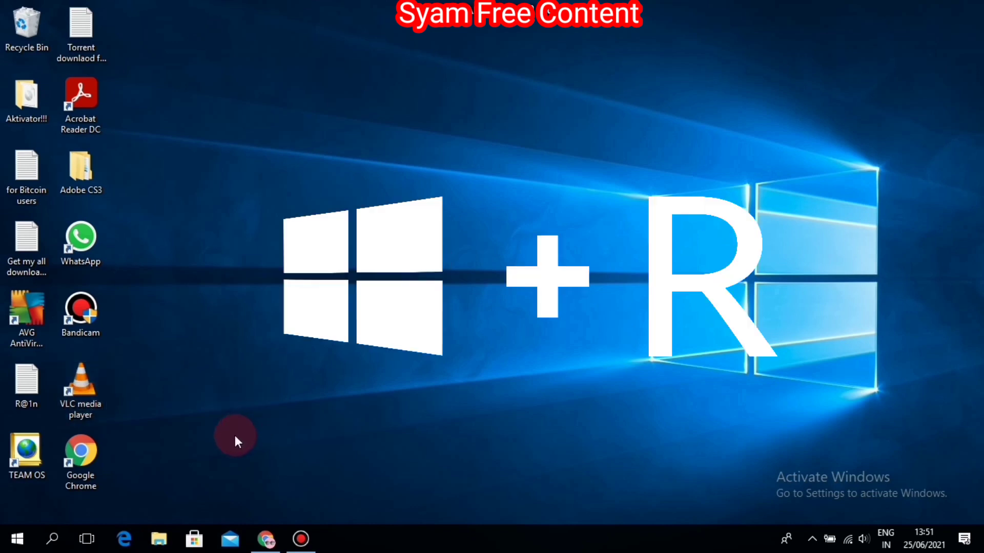
Open the Windows Temp folder by running the TEMP command.
key("super+r")
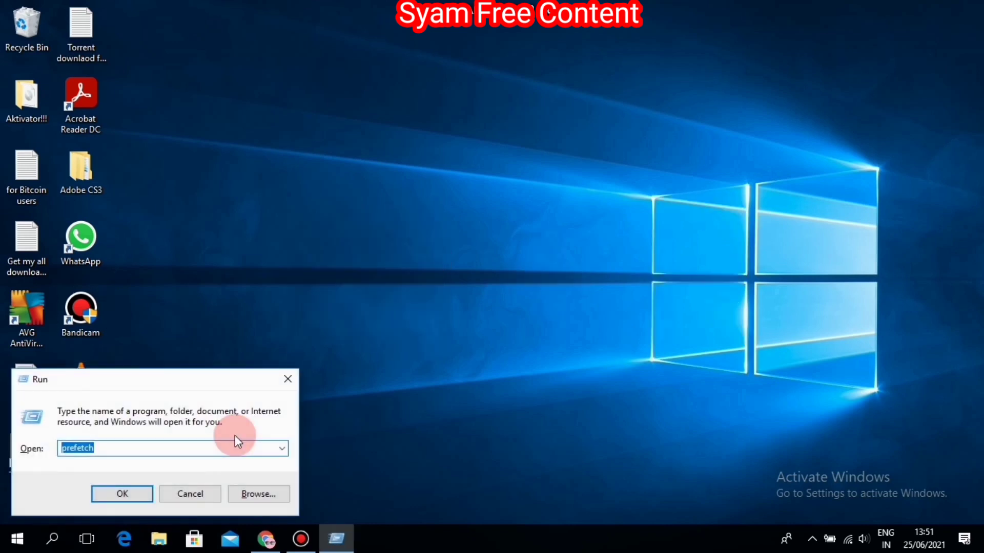
left_click(142, 443)
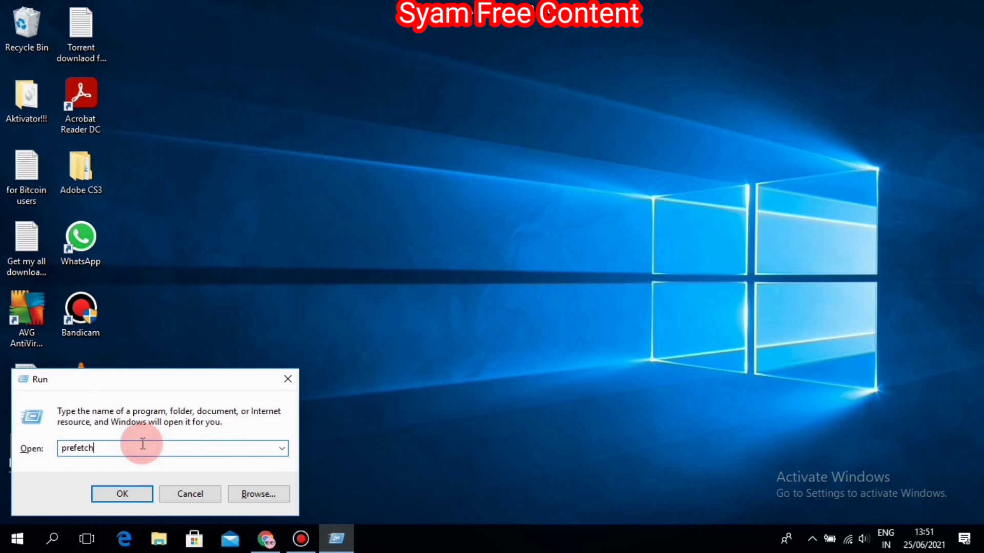
key("BackSpace")
key("BackSpace")
key("BackSpace")
key("BackSpace")
key("BackSpace")
key("BackSpace")
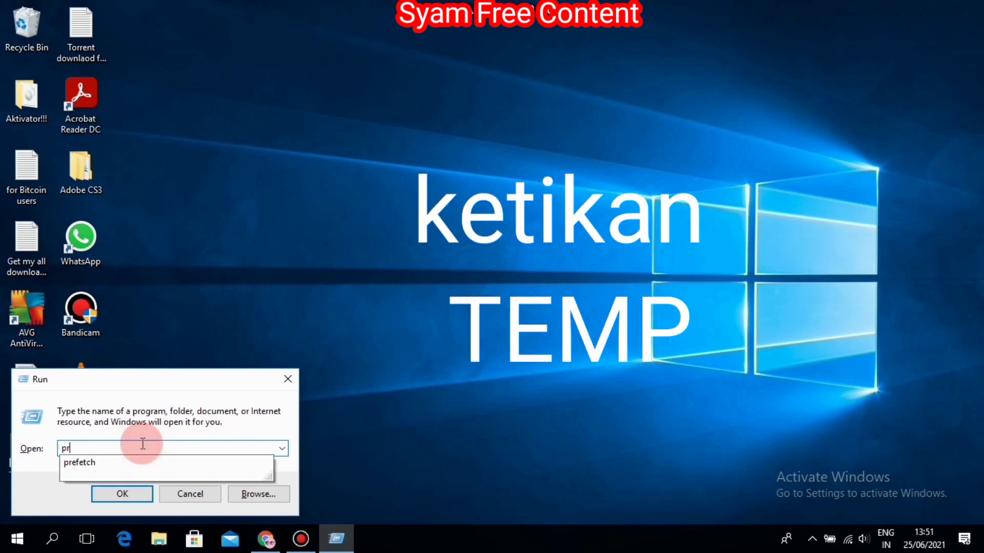
key("BackSpace")
key("BackSpace")
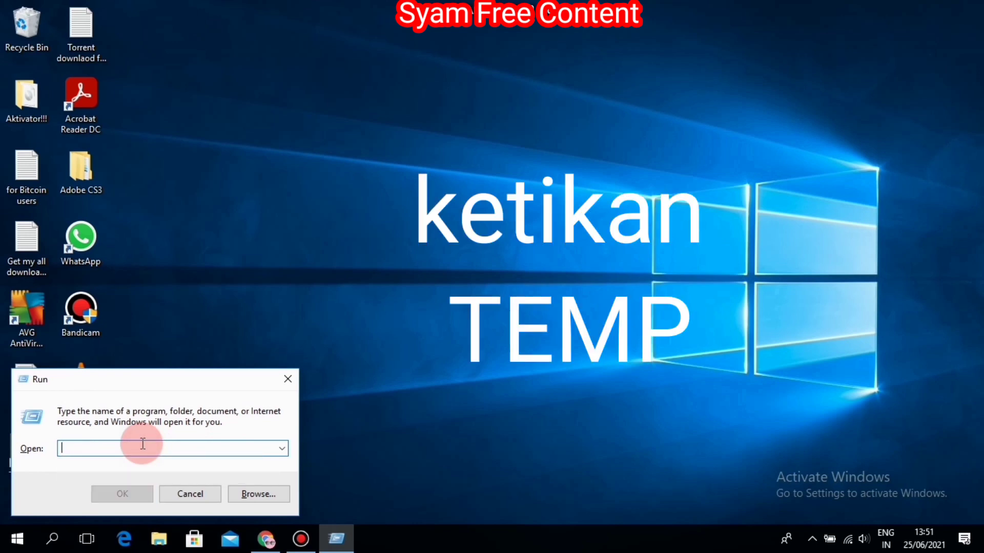
type("T")
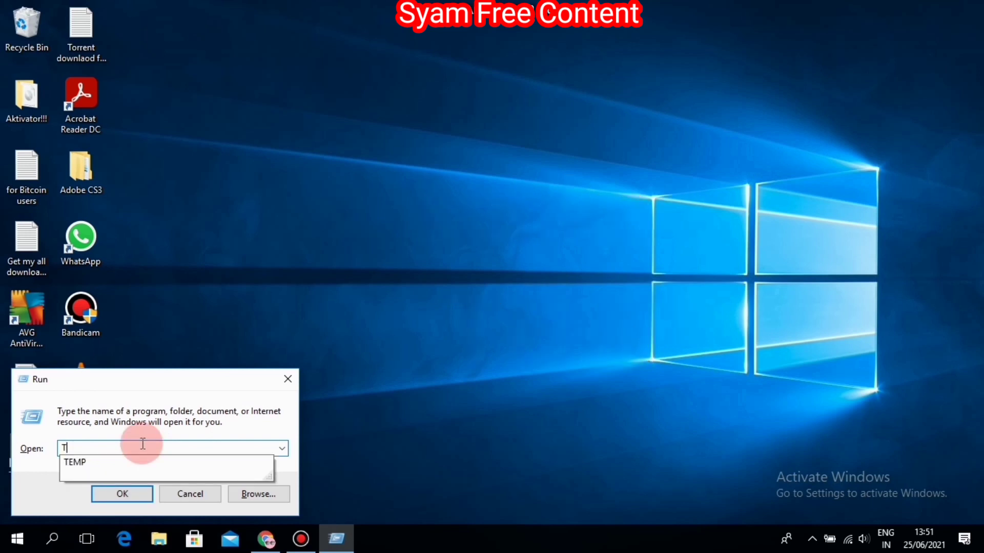
type("EM")
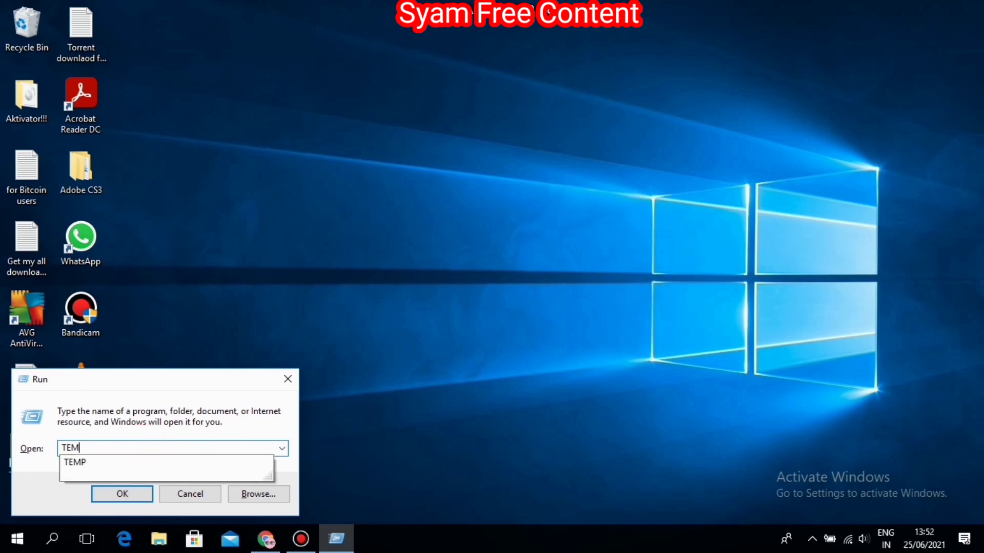
left_click(138, 461)
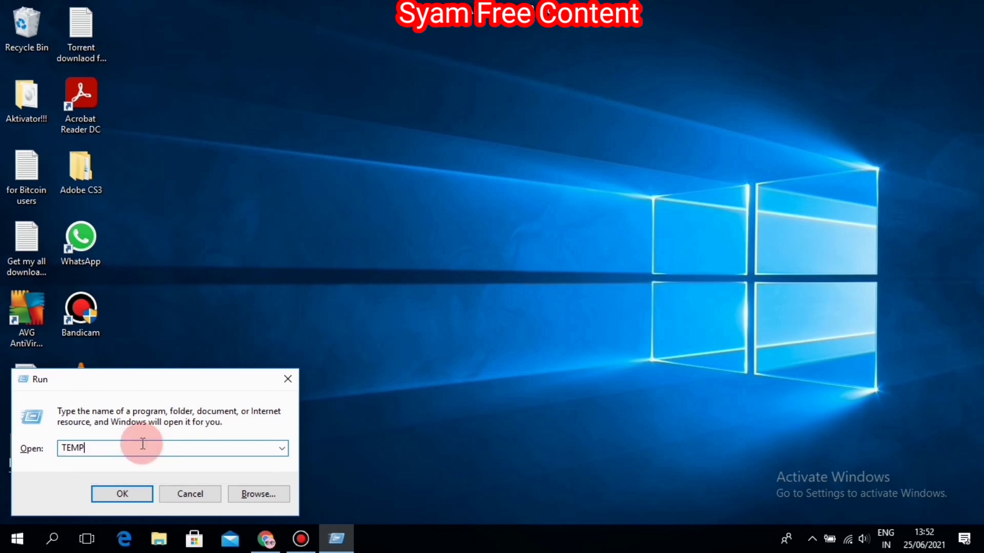
left_click(120, 494)
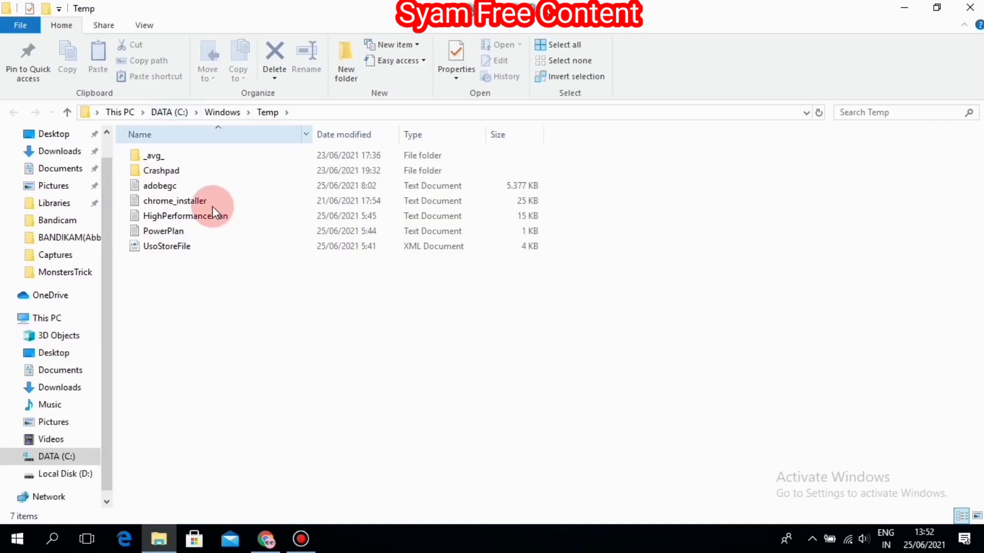
Delete everything in the Windows Temp folder, skipping the items in use, and close the folder window.
left_click(302, 155)
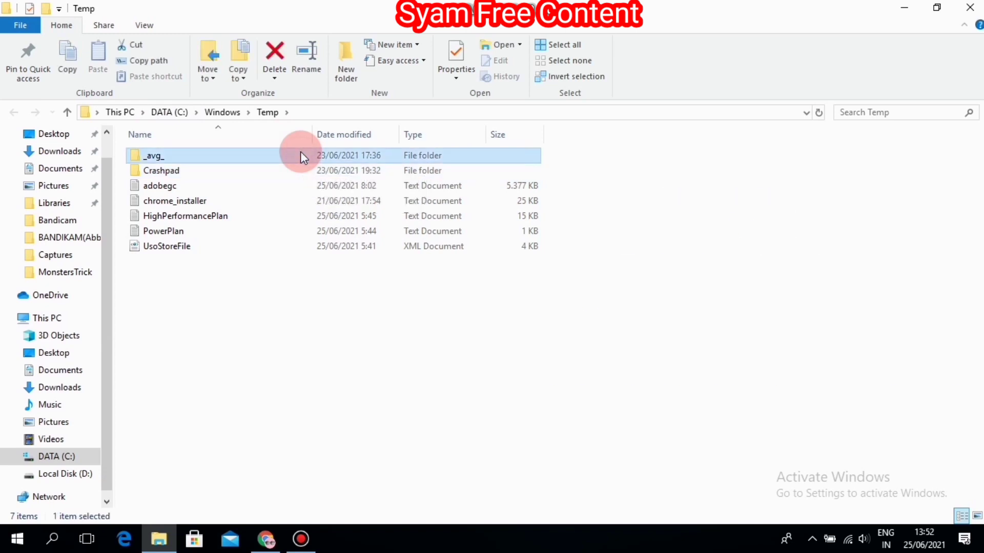
key("ctrl+a")
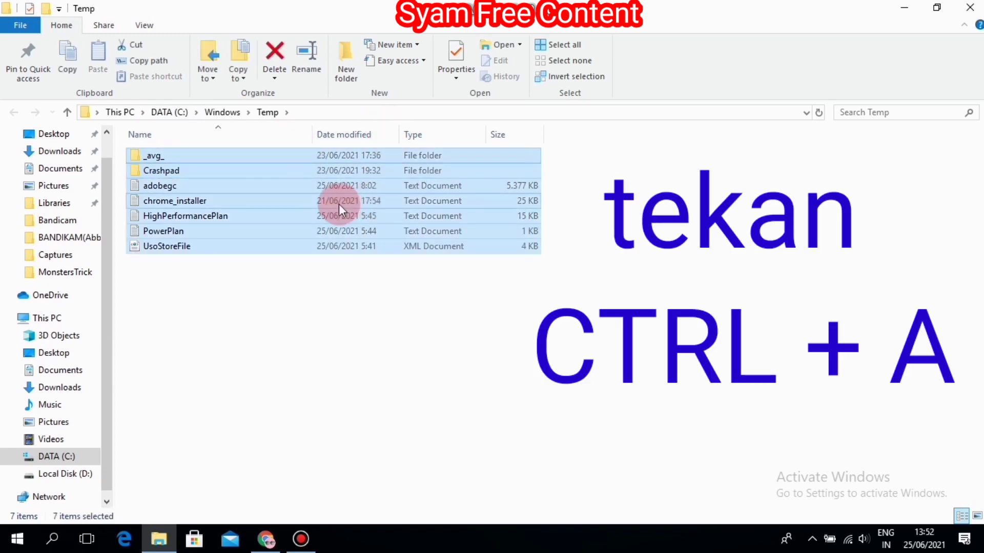
right_click(340, 203)
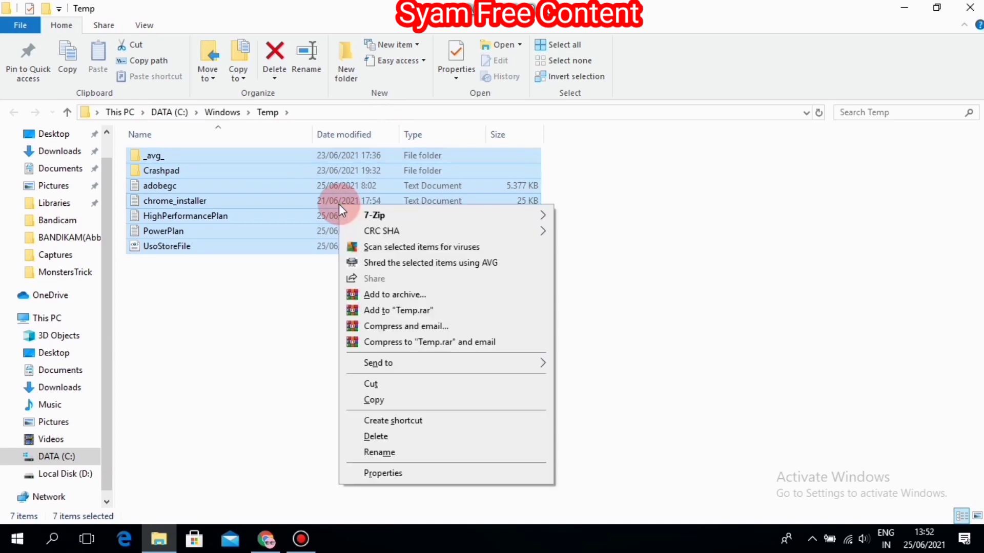
left_click(372, 436)
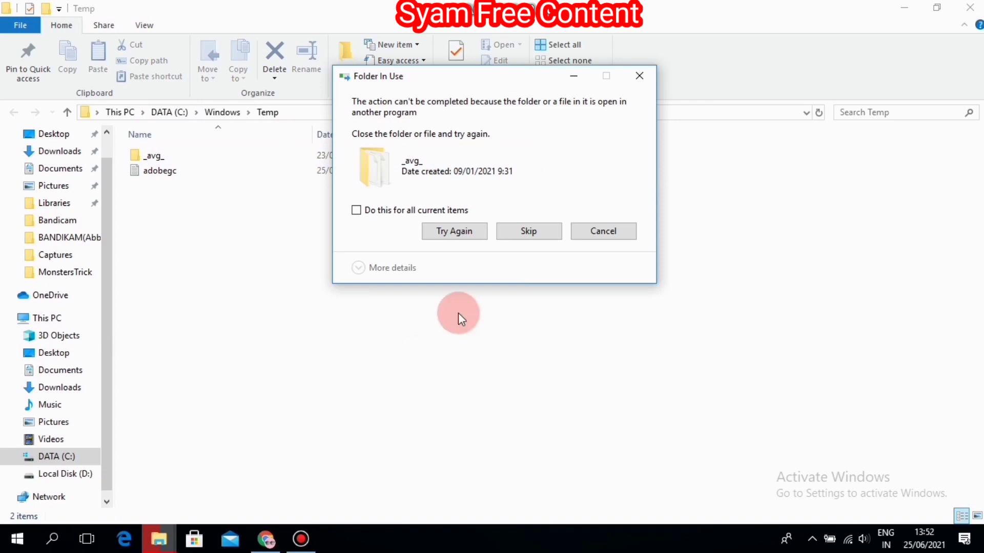
left_click(524, 234)
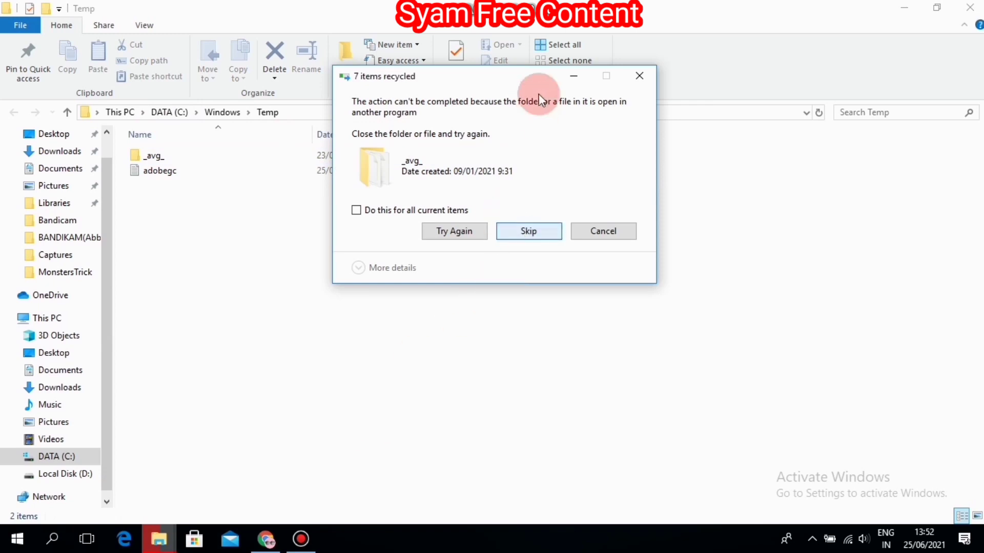
left_click(536, 232)
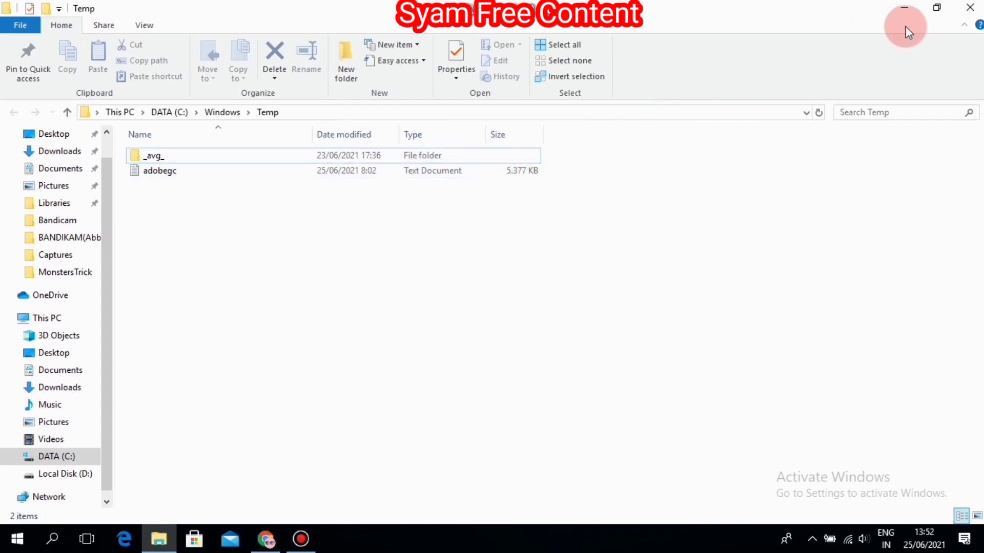
left_click(970, 7)
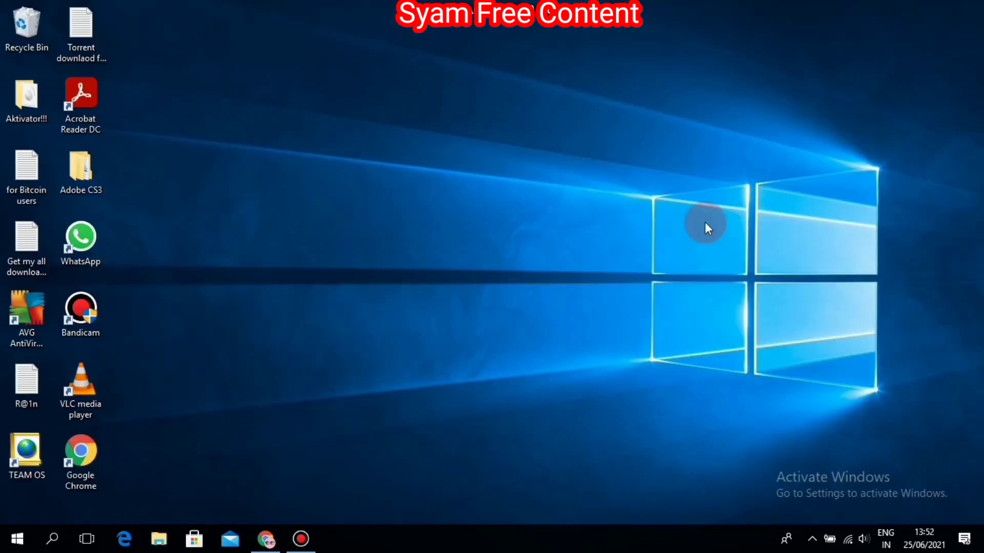
Open the properties of the DATA (C:) drive in File Explorer and start Disk Cleanup for it.
left_click(159, 540)
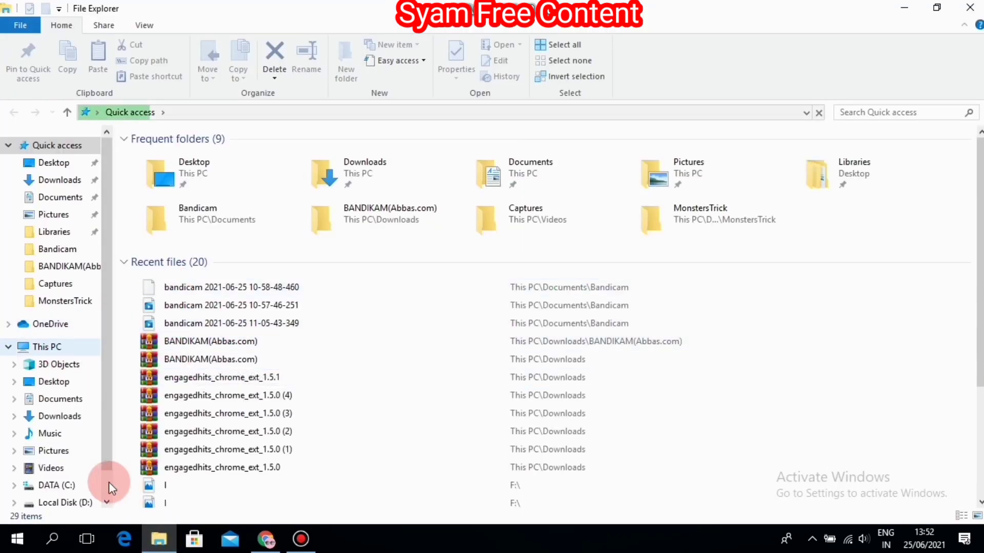
scroll(104, 480, "down", 1)
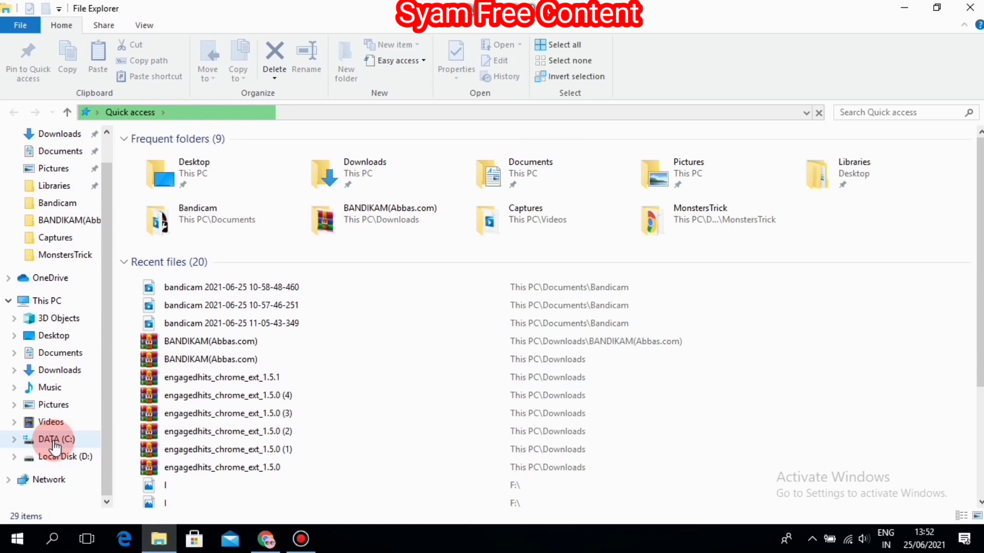
left_click(56, 446)
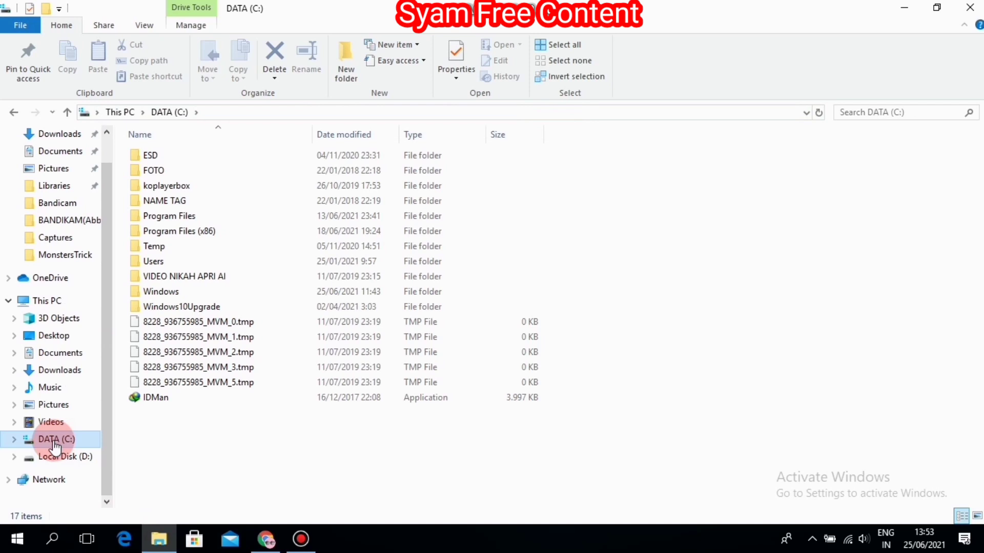
right_click(55, 441)
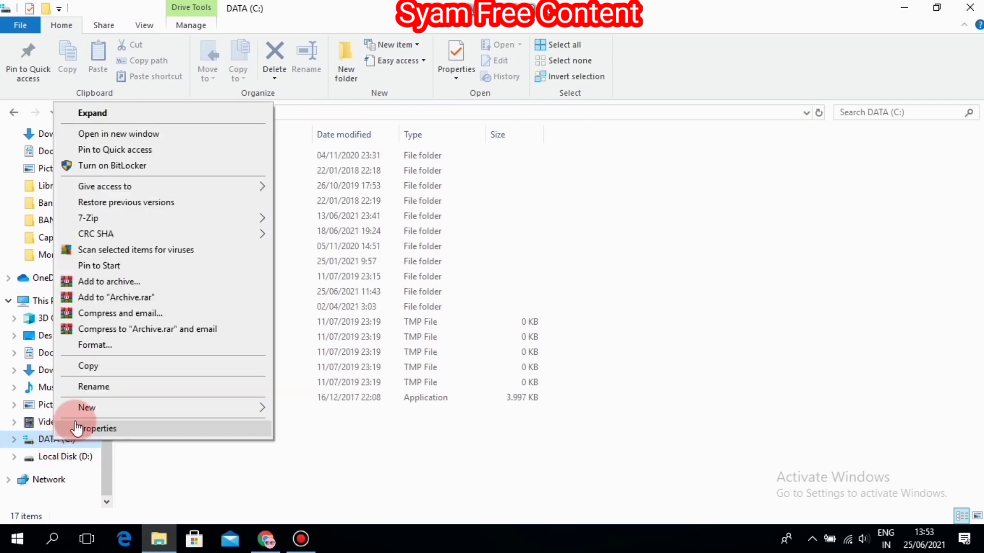
left_click(93, 435)
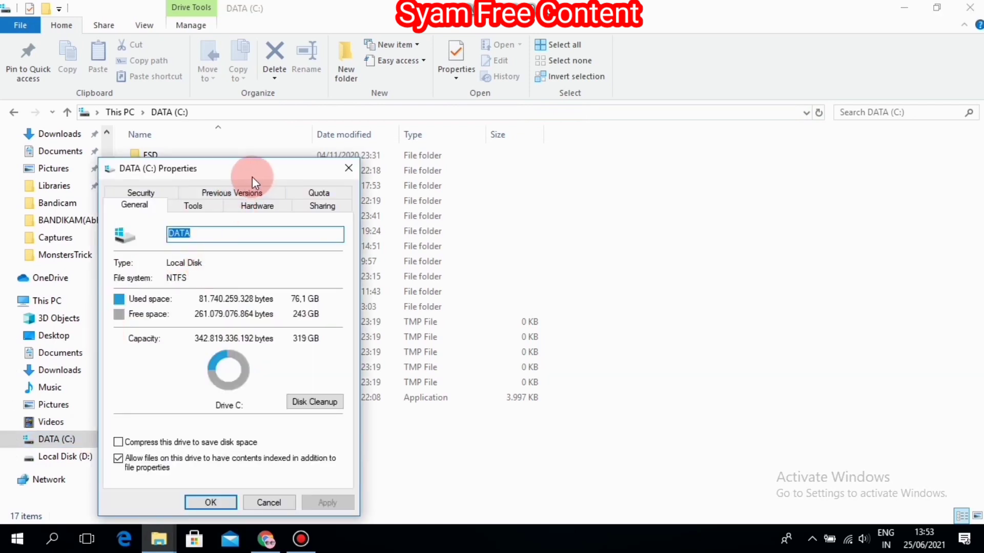
left_click_drag(253, 177, 658, 97)
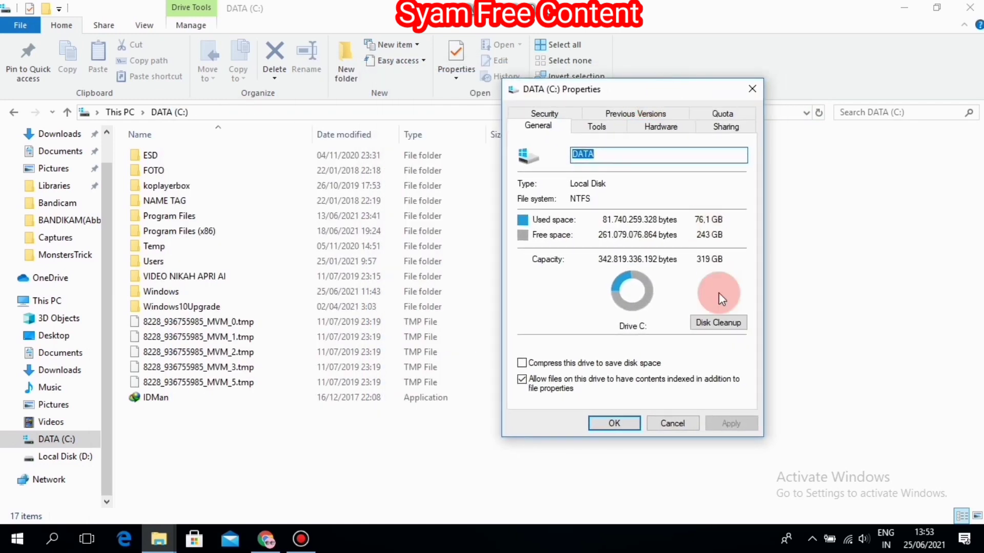
left_click(721, 326)
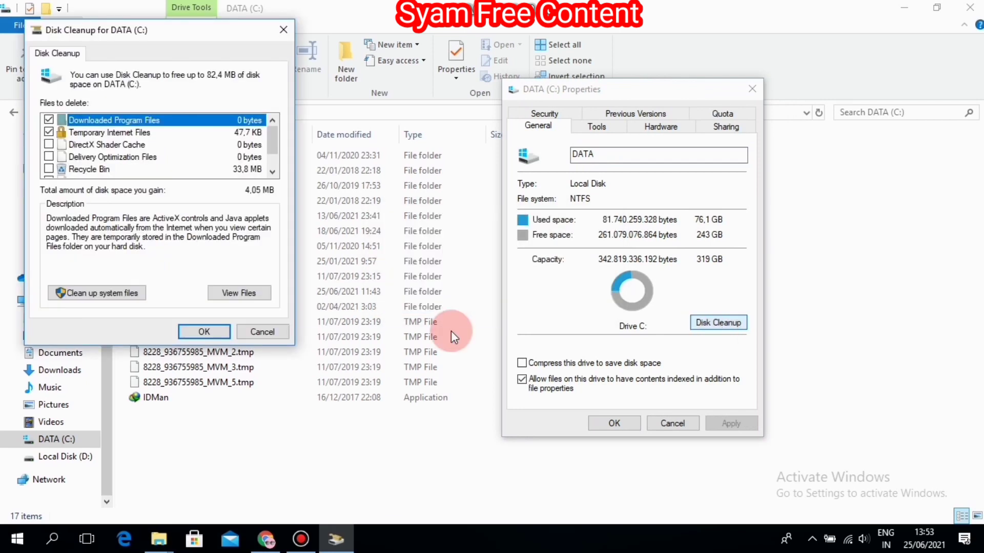
Exclude Downloaded Program Files from the cleanup and include Recycle Bin and Temporary files.
left_click(185, 286)
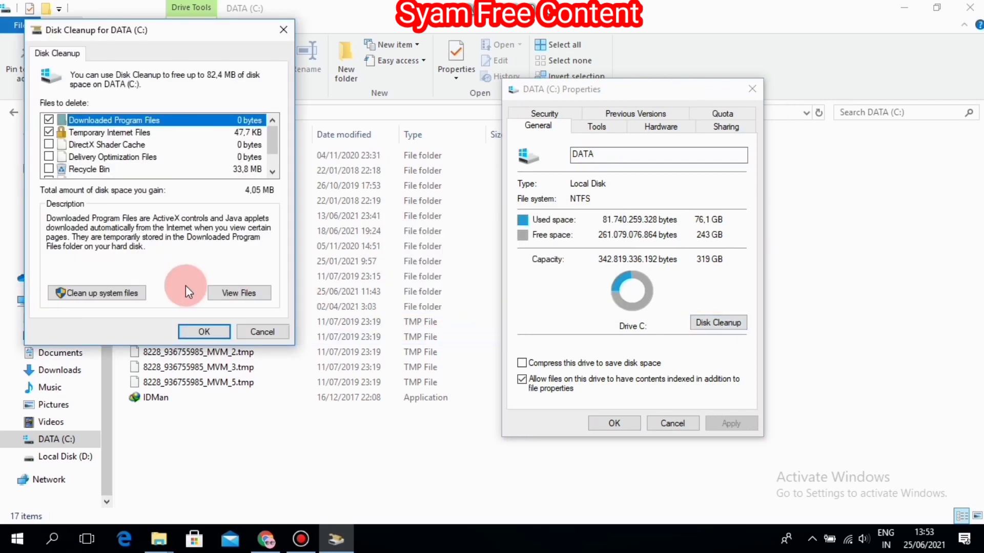
left_click(47, 118)
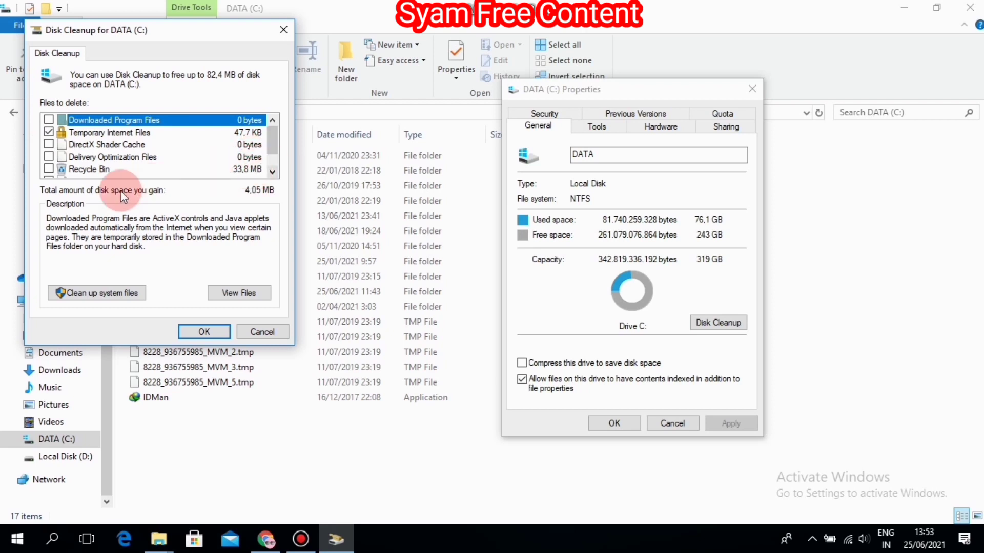
left_click(48, 169)
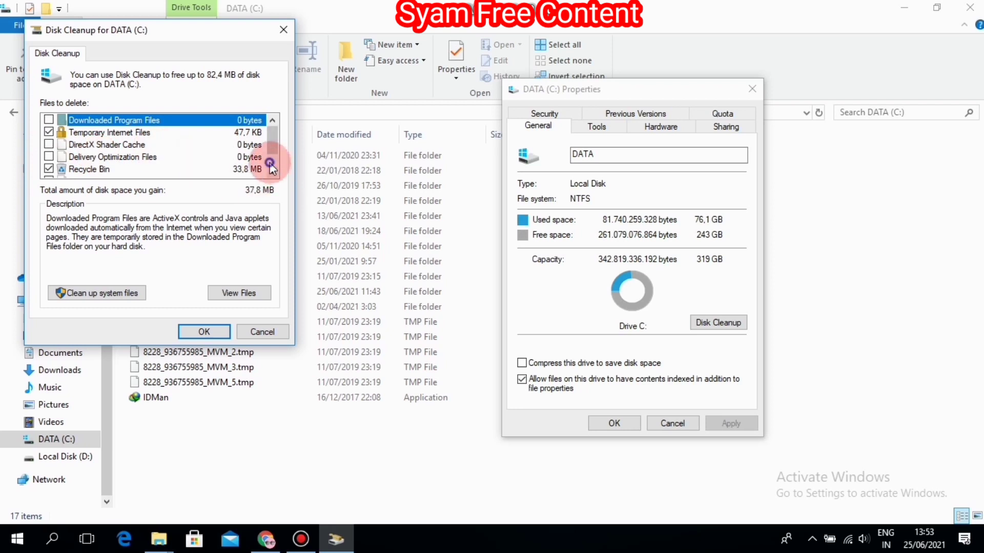
scroll(271, 170, "down", 1)
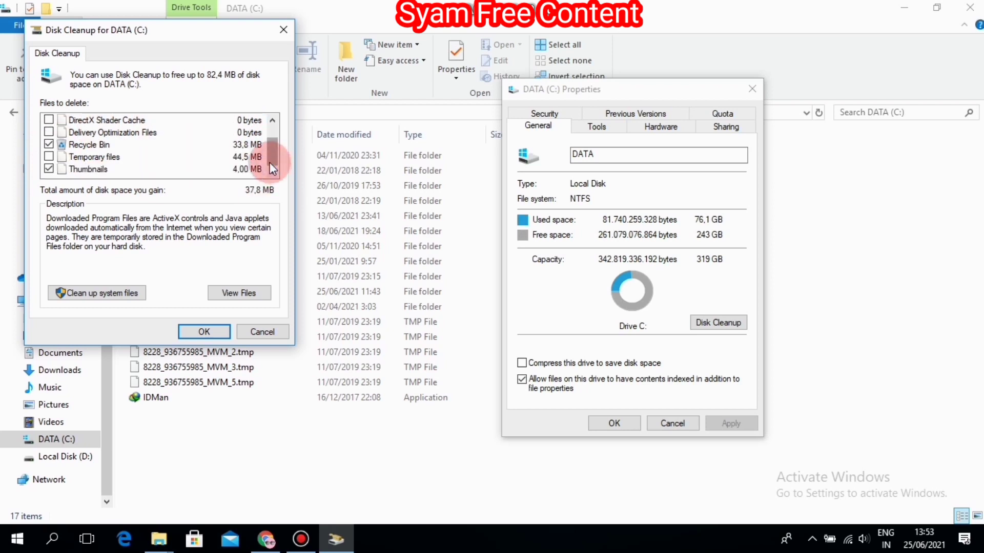
left_click(49, 156)
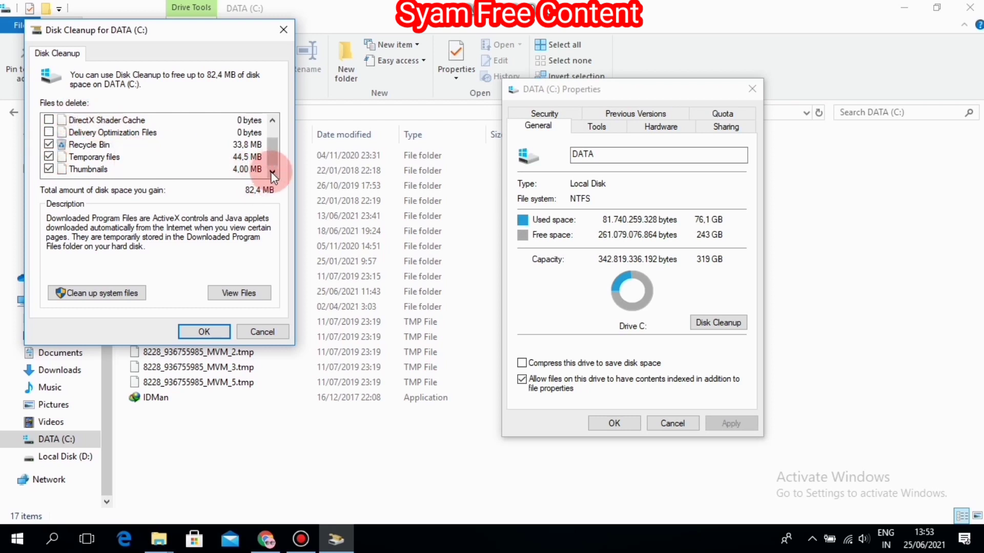
left_click(272, 124)
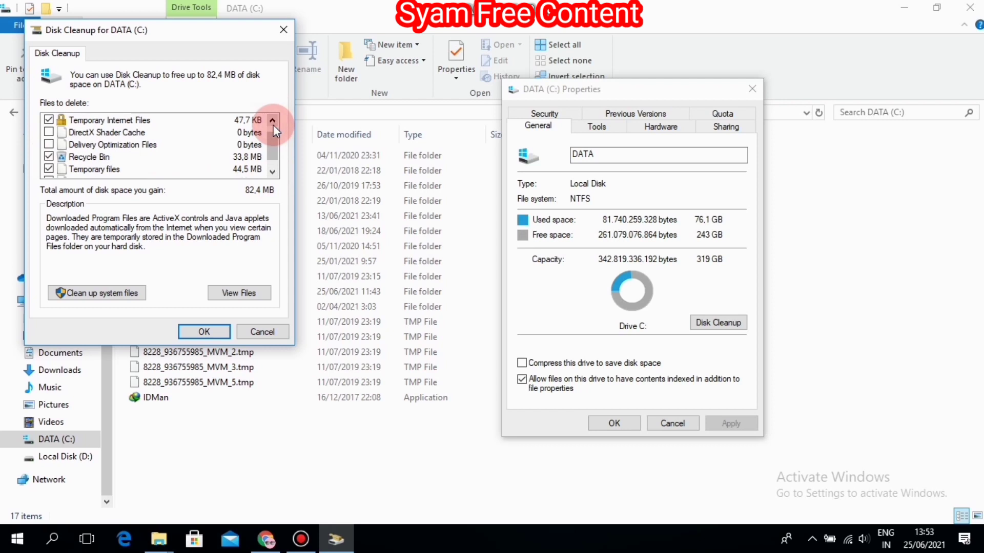
left_click(273, 125)
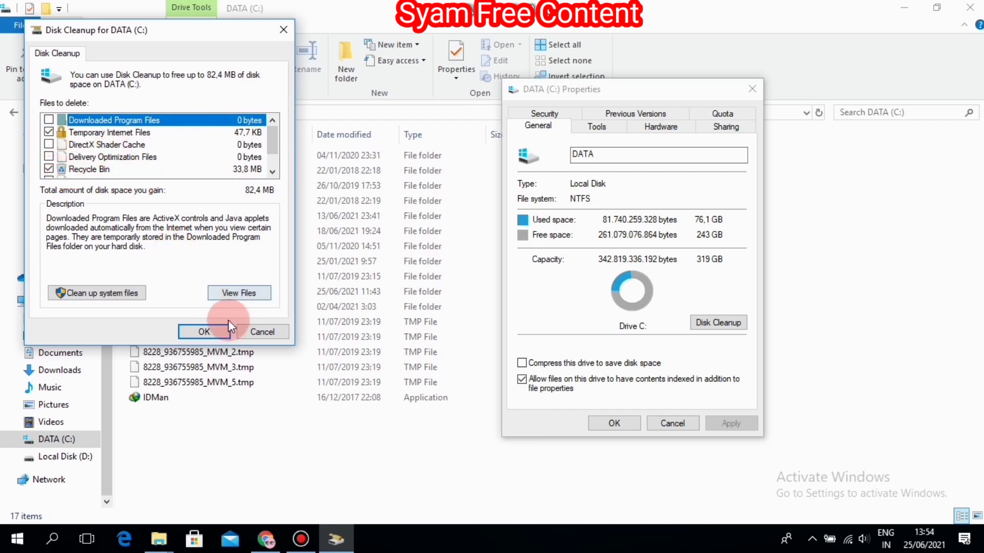
Run Disk Cleanup, permanently deleting the chosen files, and close the drive properties and File Explorer.
left_click(213, 330)
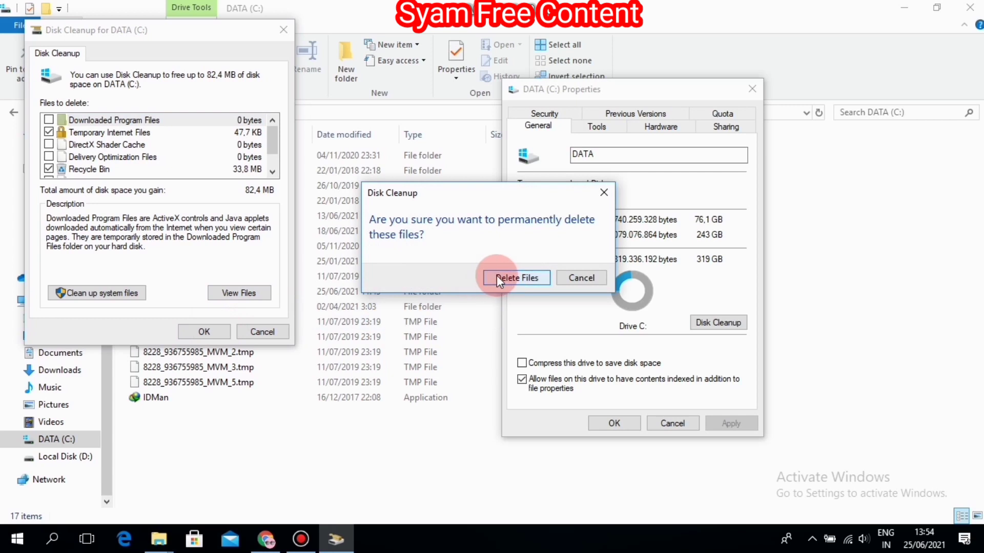
left_click(516, 277)
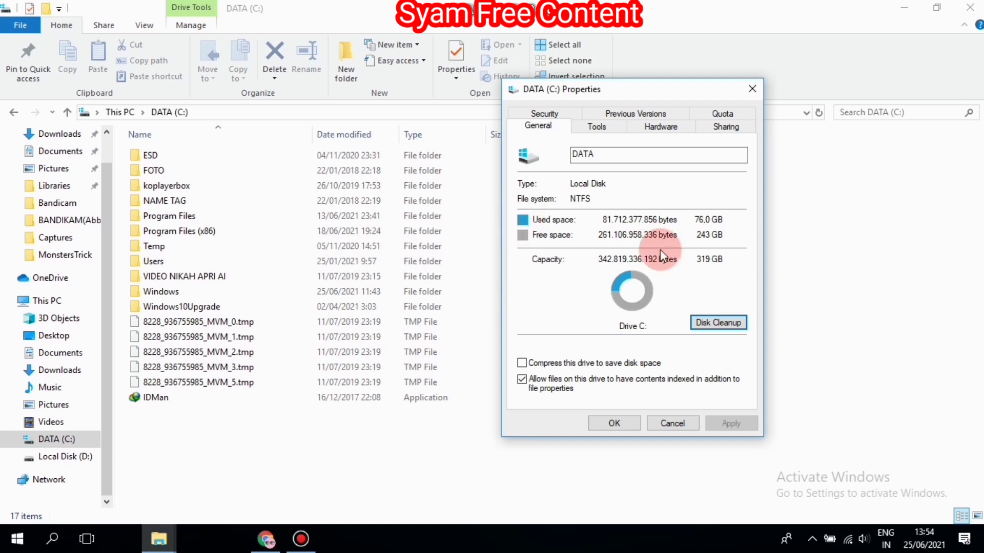
left_click(752, 93)
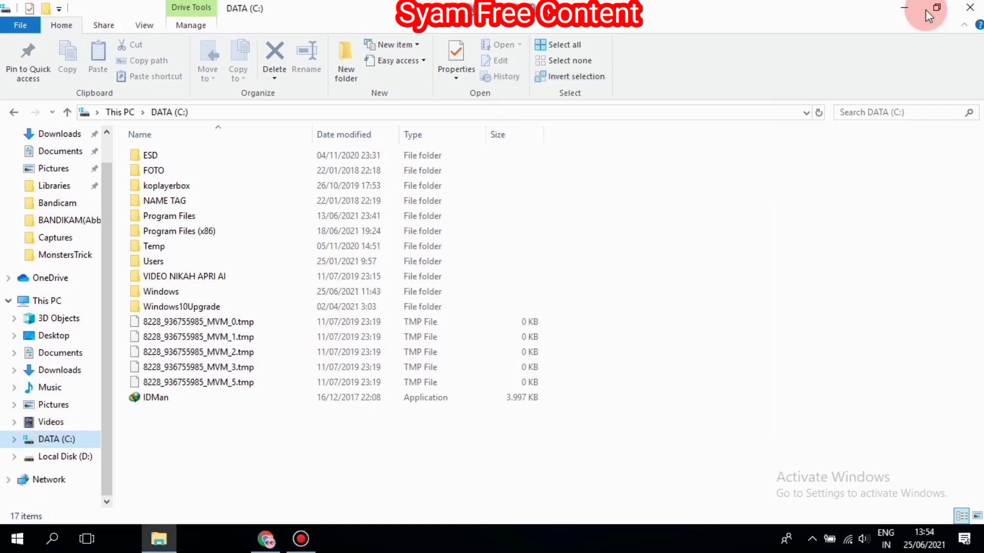
left_click(971, 9)
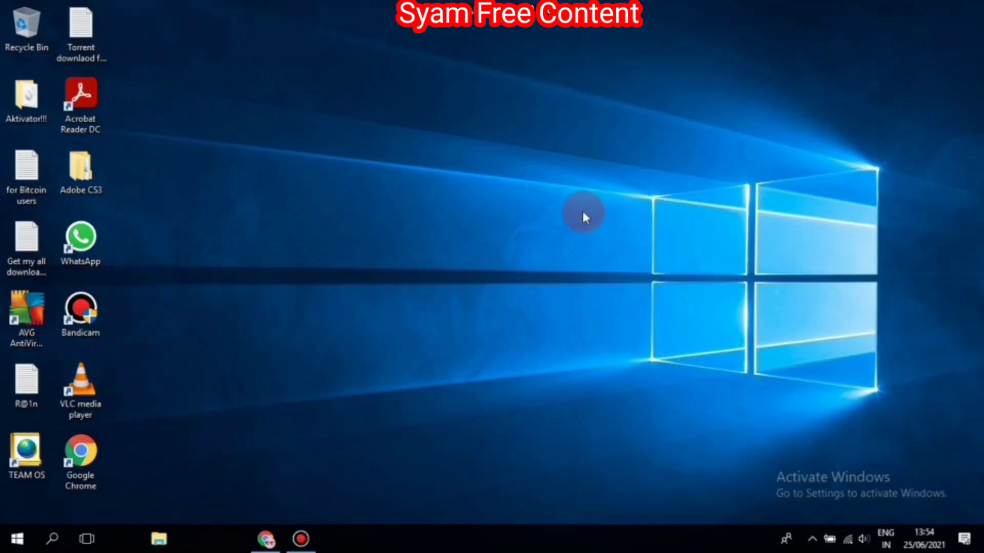